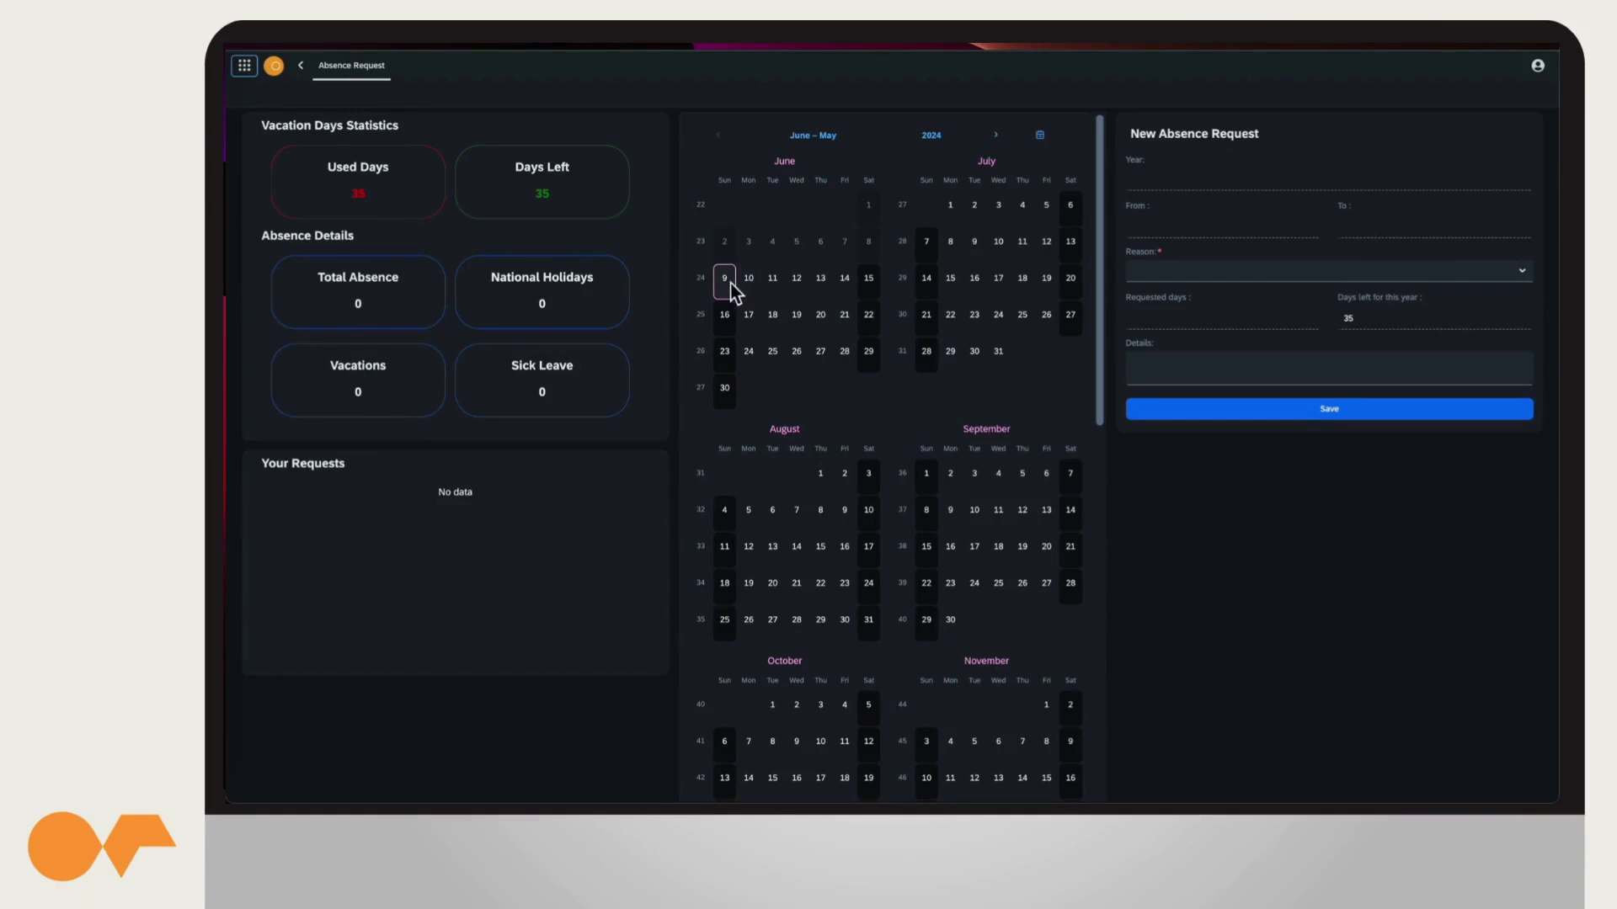
Save a Vacation request for 9–20 June 2024 with a short detail note
left_click_drag(725, 278, 820, 315)
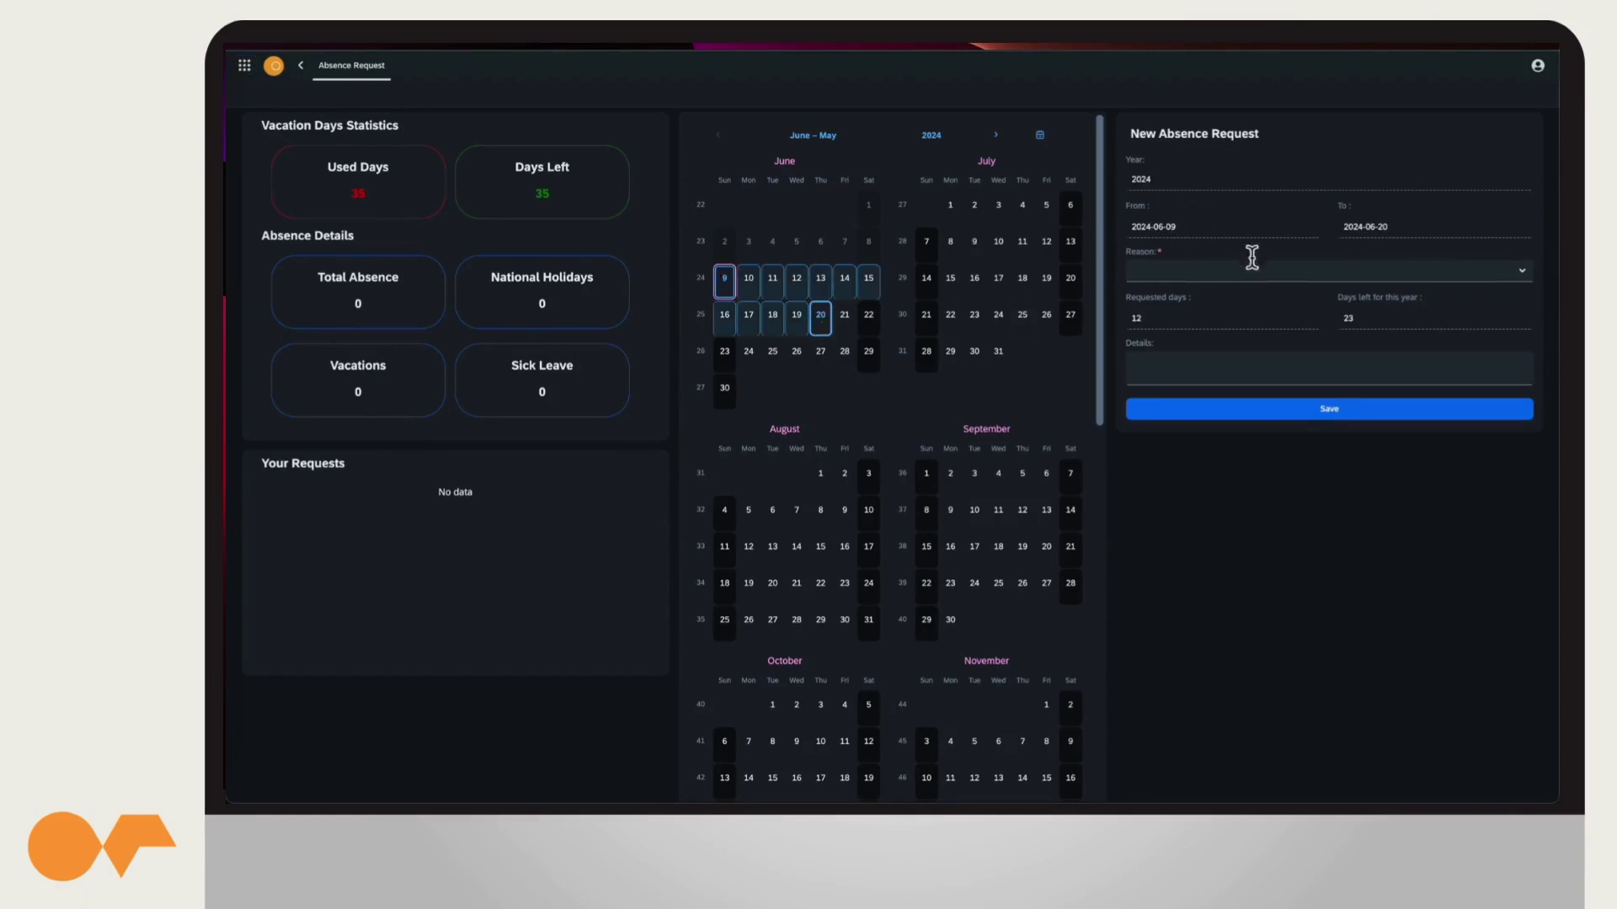
left_click(1357, 271)
left_click(1256, 320)
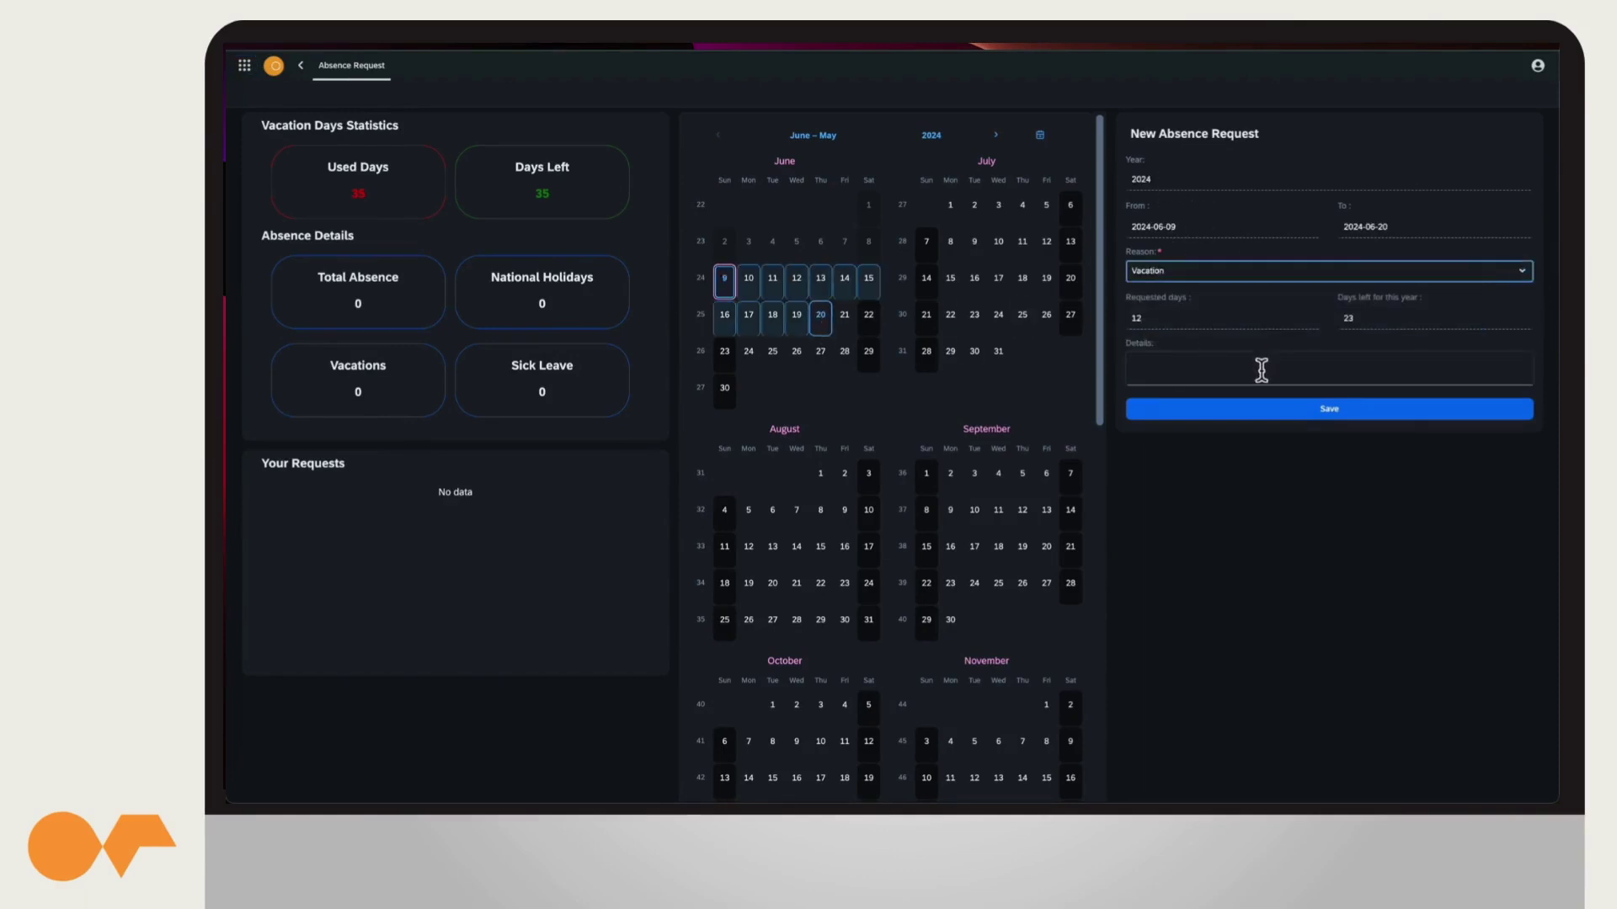
left_click(1260, 369)
type("example 1")
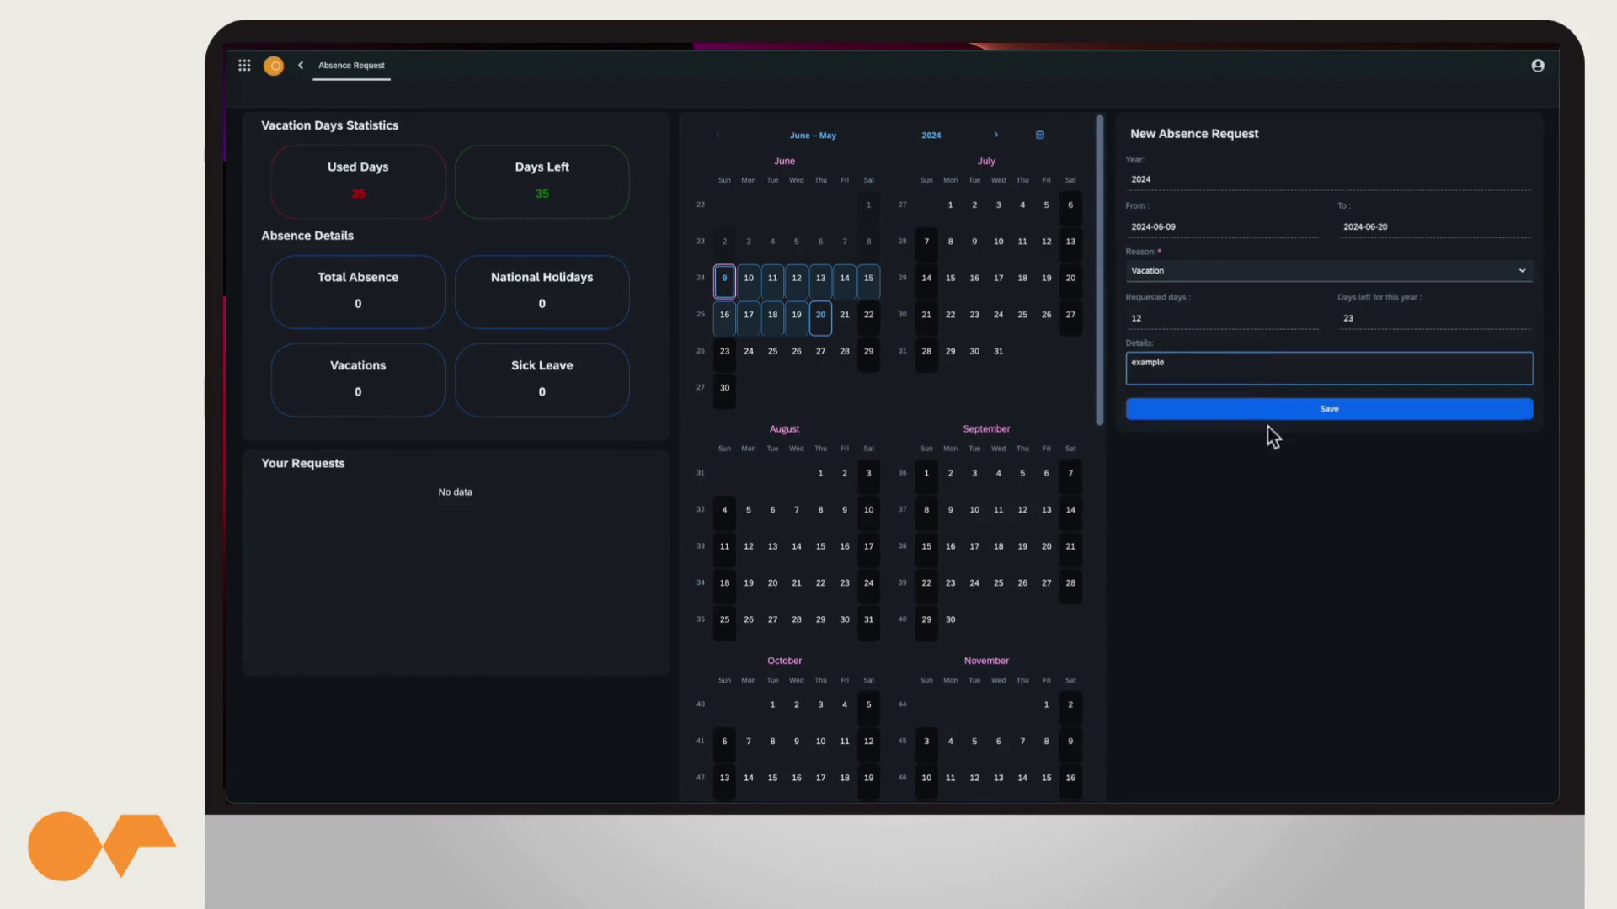
left_click(1276, 413)
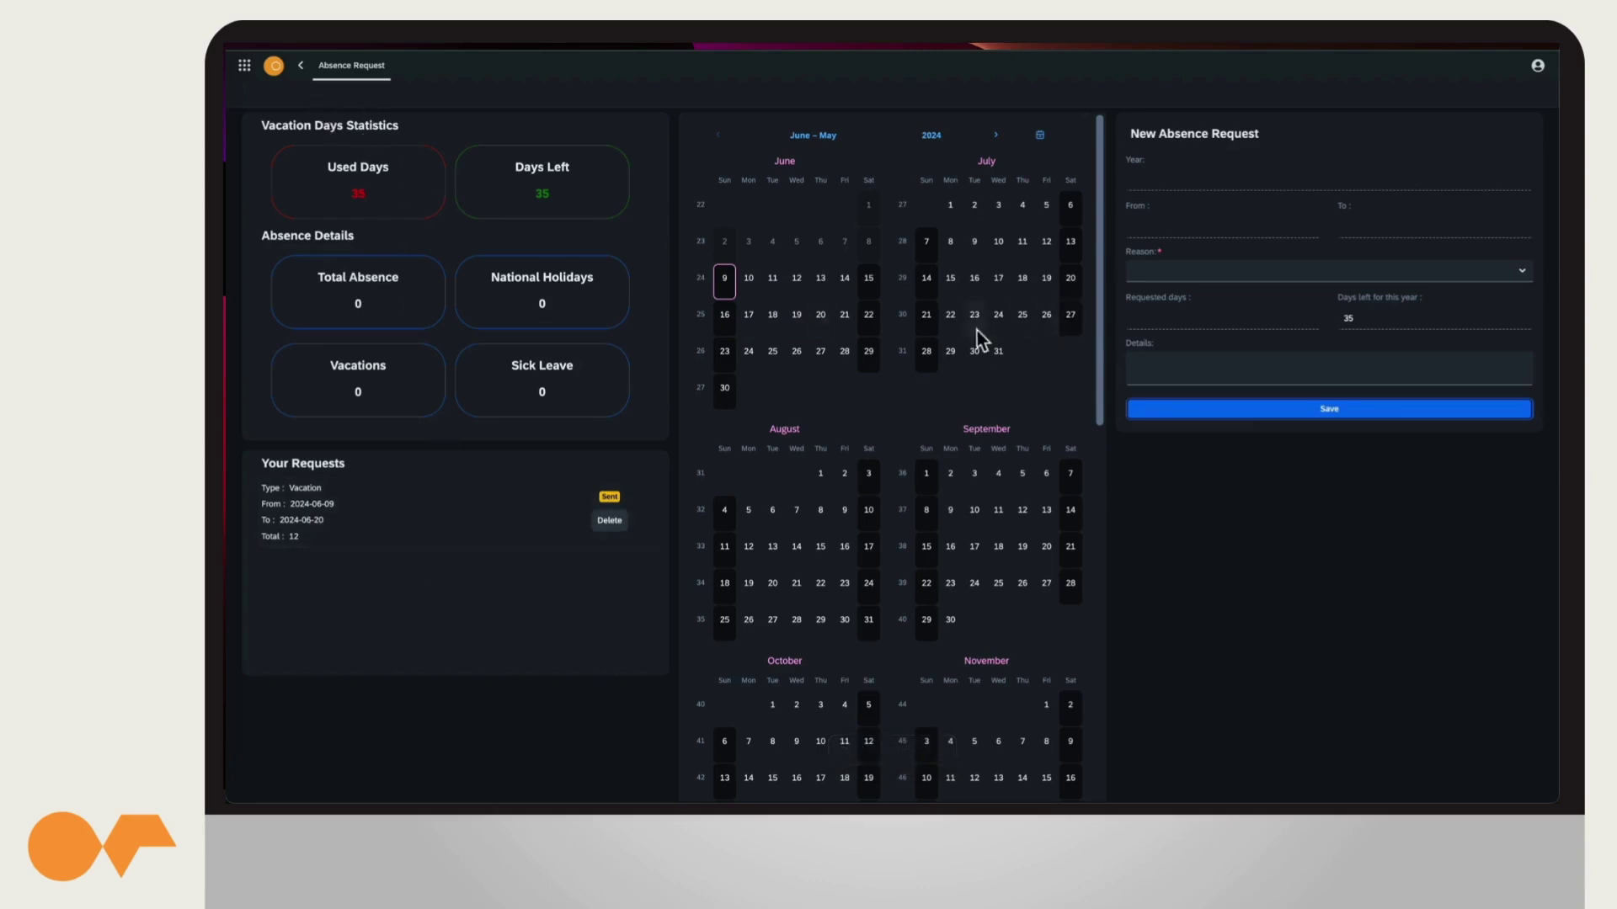
Save a National Holiday request for 7–17 July
left_click_drag(929, 249, 1003, 284)
left_click(1326, 271)
left_click(1260, 345)
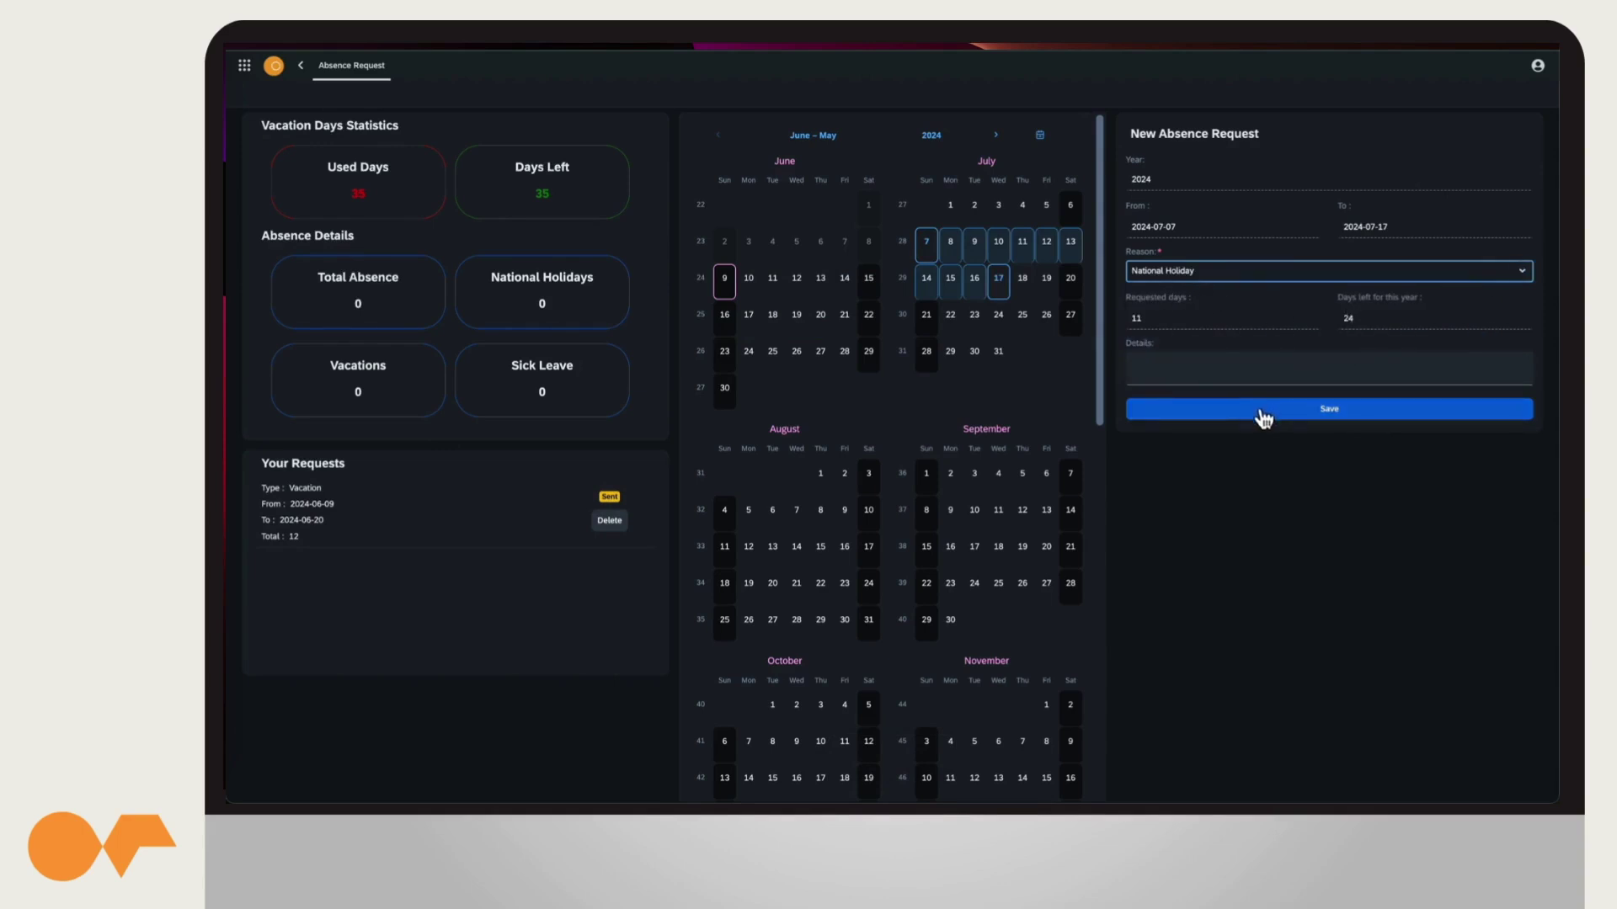
left_click(1202, 411)
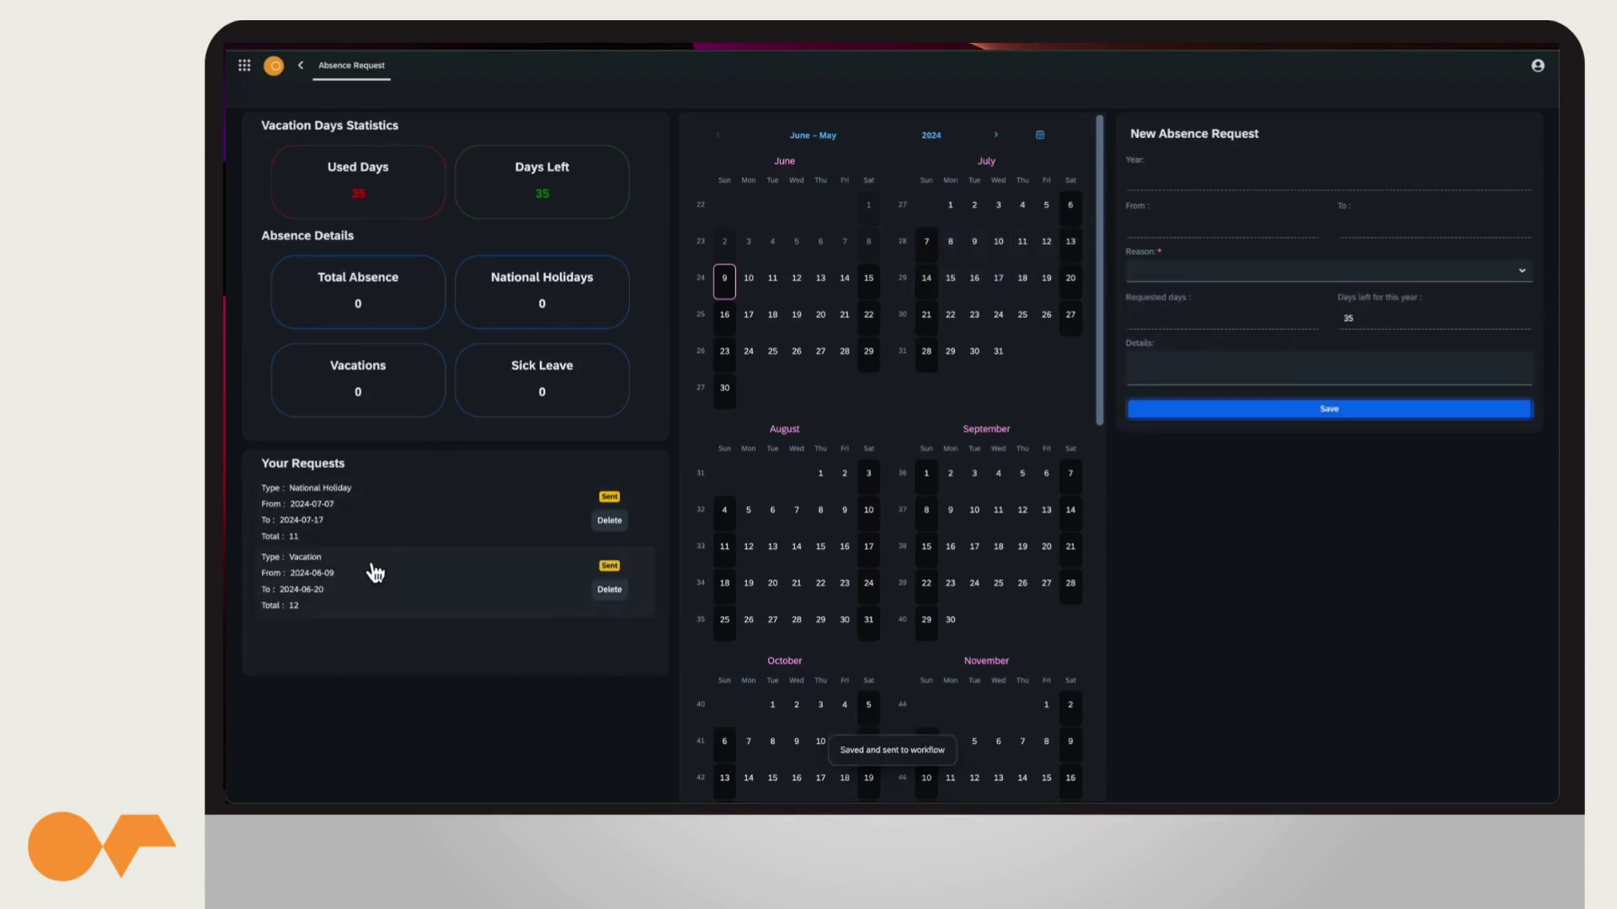
Save a Sick Leave request for 12–23 August with a detail note
left_click_drag(748, 546, 844, 584)
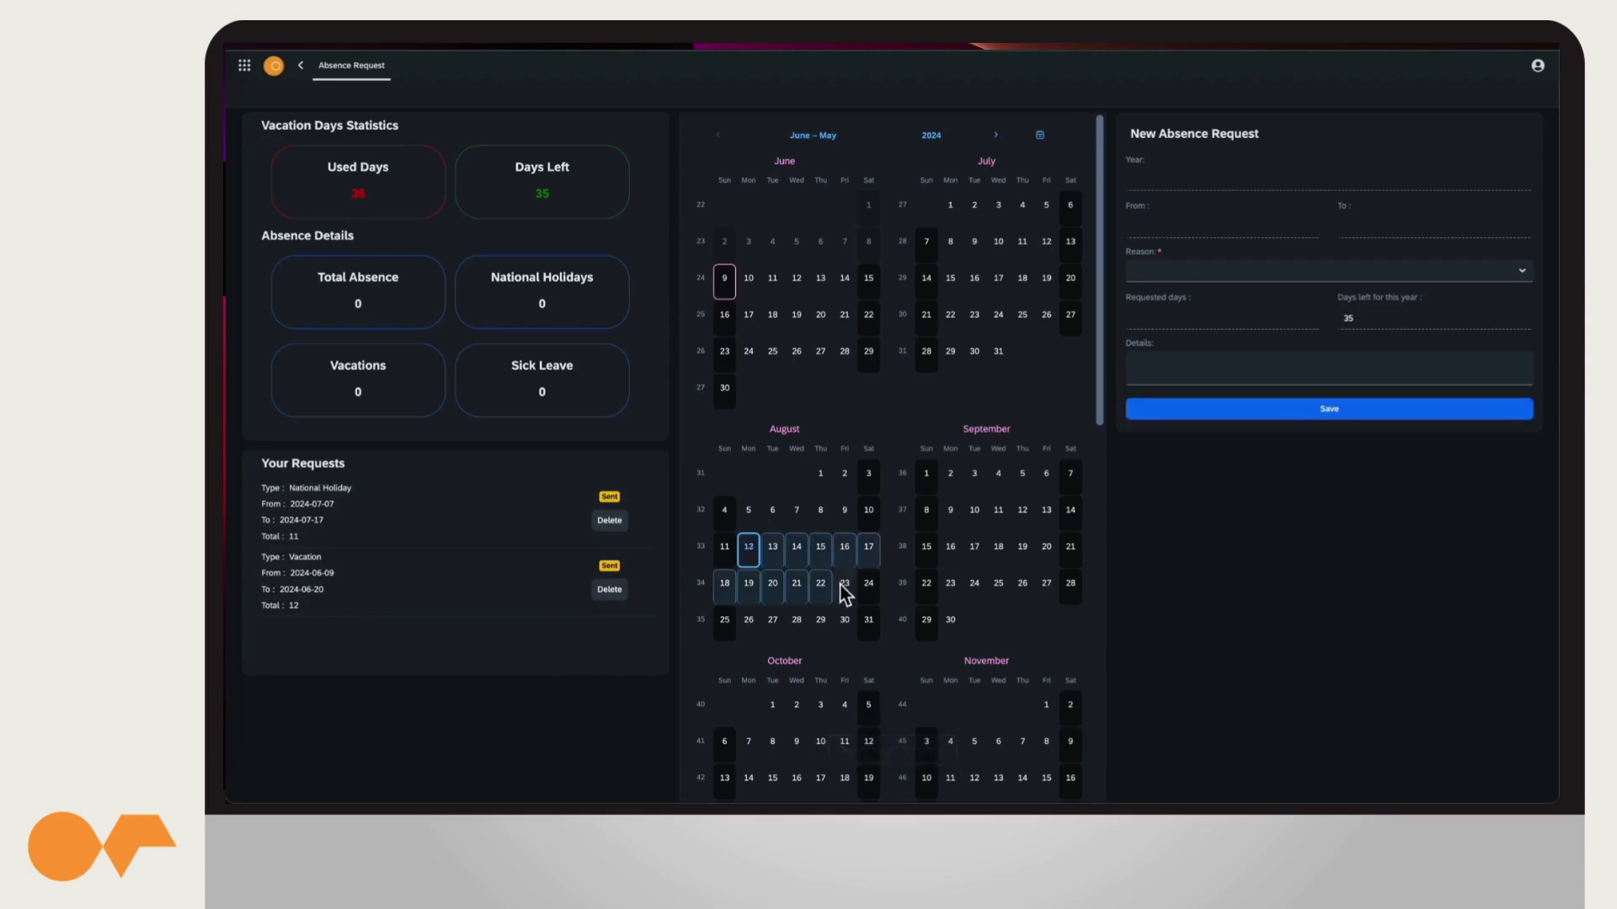
left_click(1327, 271)
left_click(1243, 368)
left_click(1267, 365)
type("example 3")
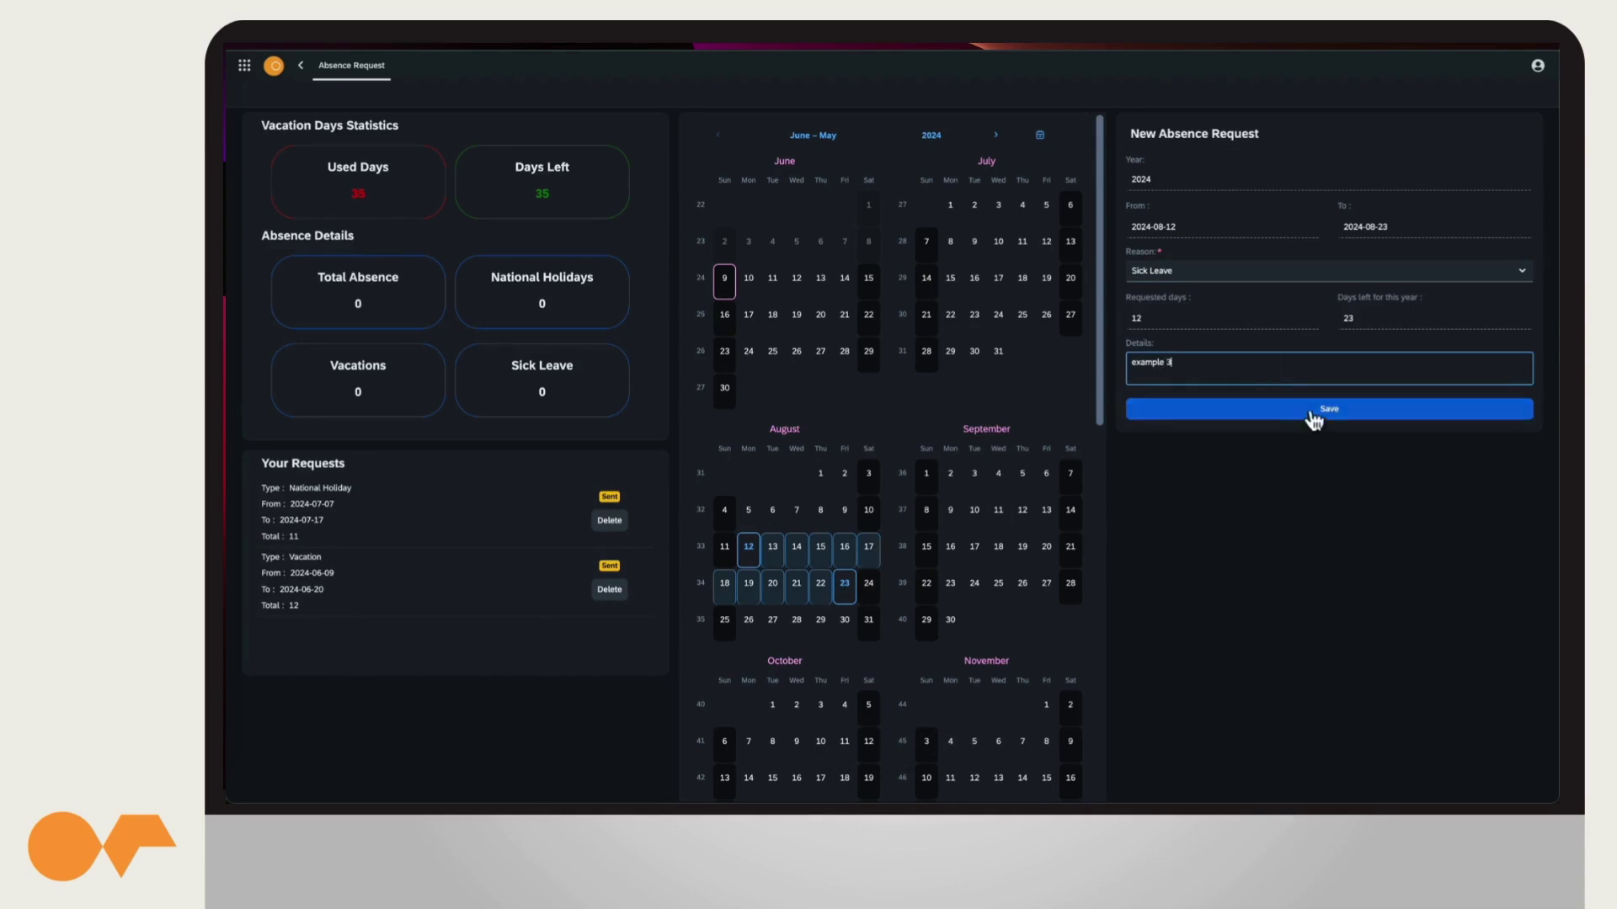
left_click(1314, 407)
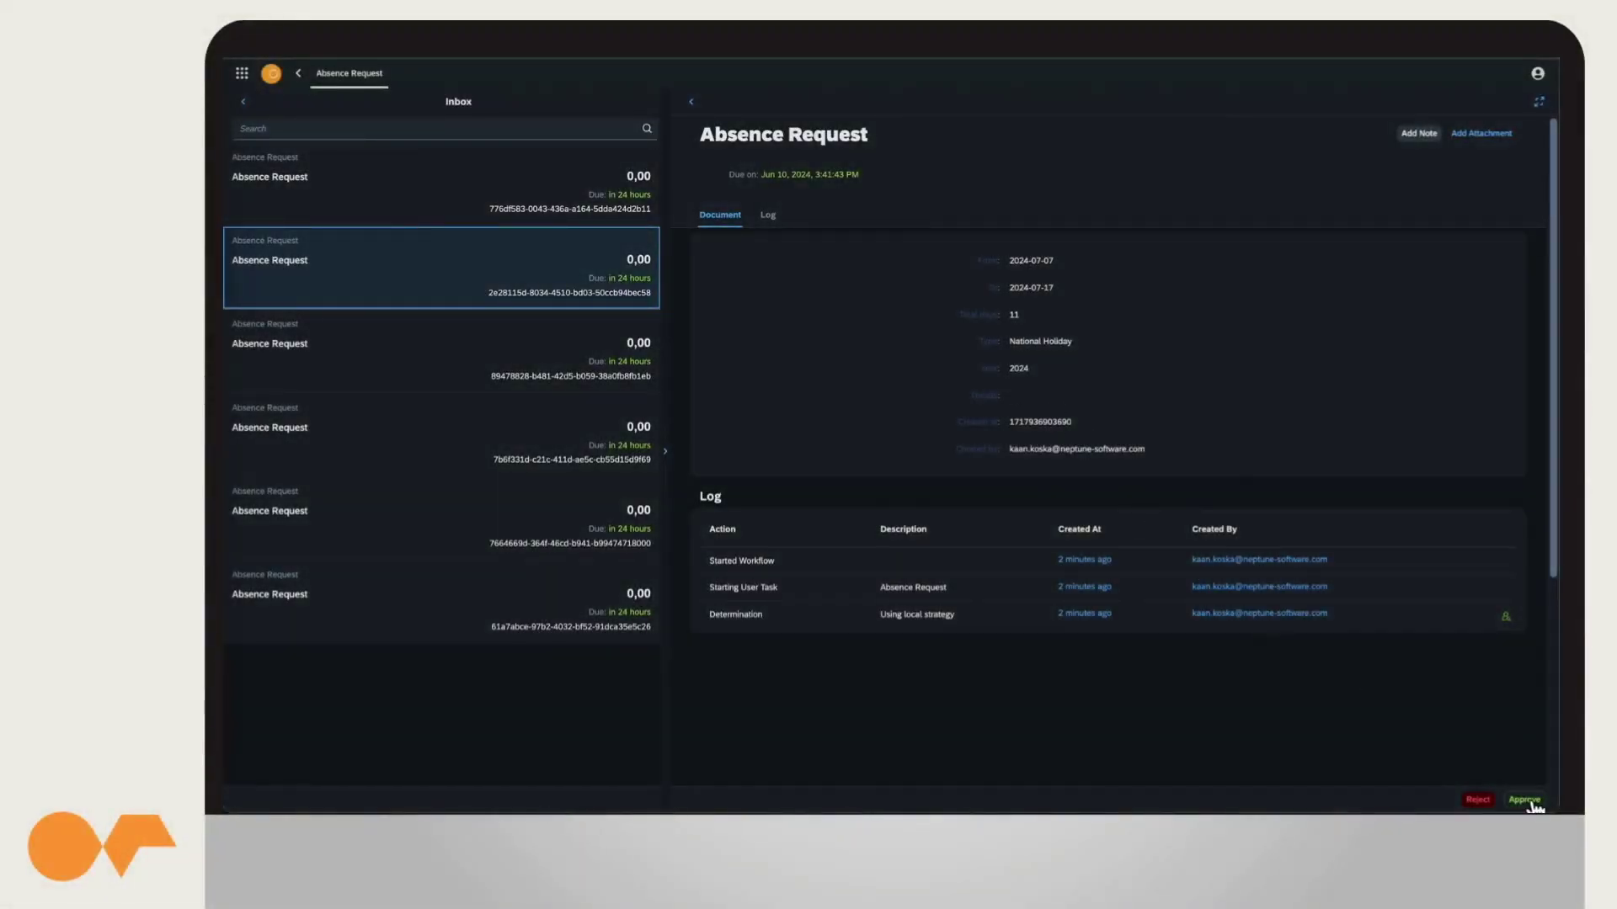
Approve the July National Holiday, August Sick Leave and 9–19 September Vacation requests in the Inbox
left_click(1524, 800)
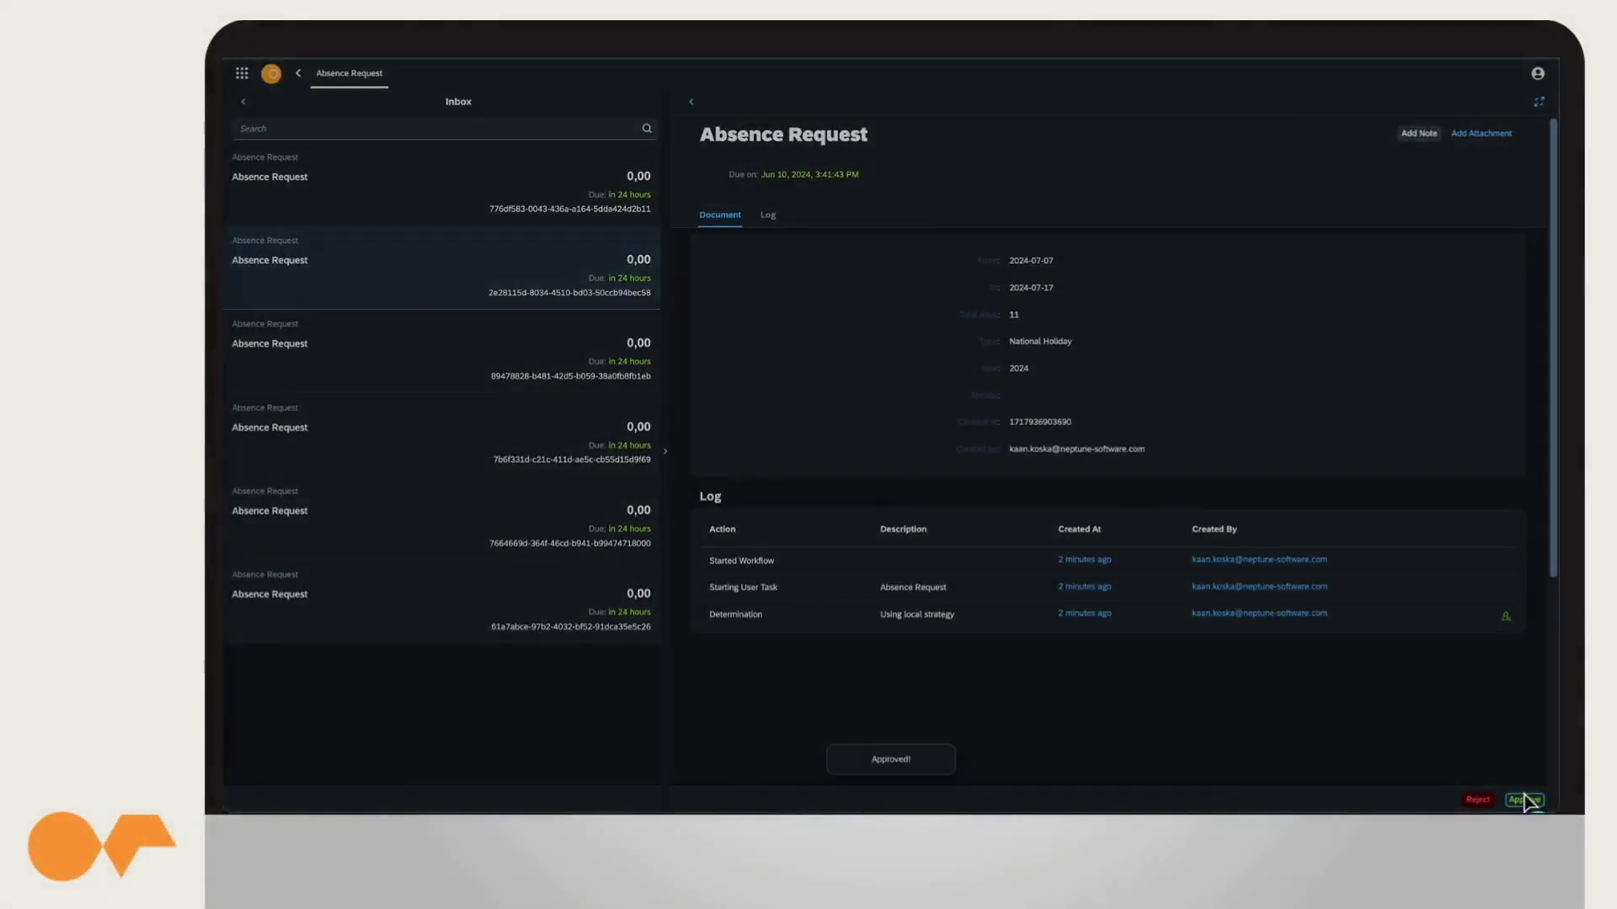
left_click(596, 310)
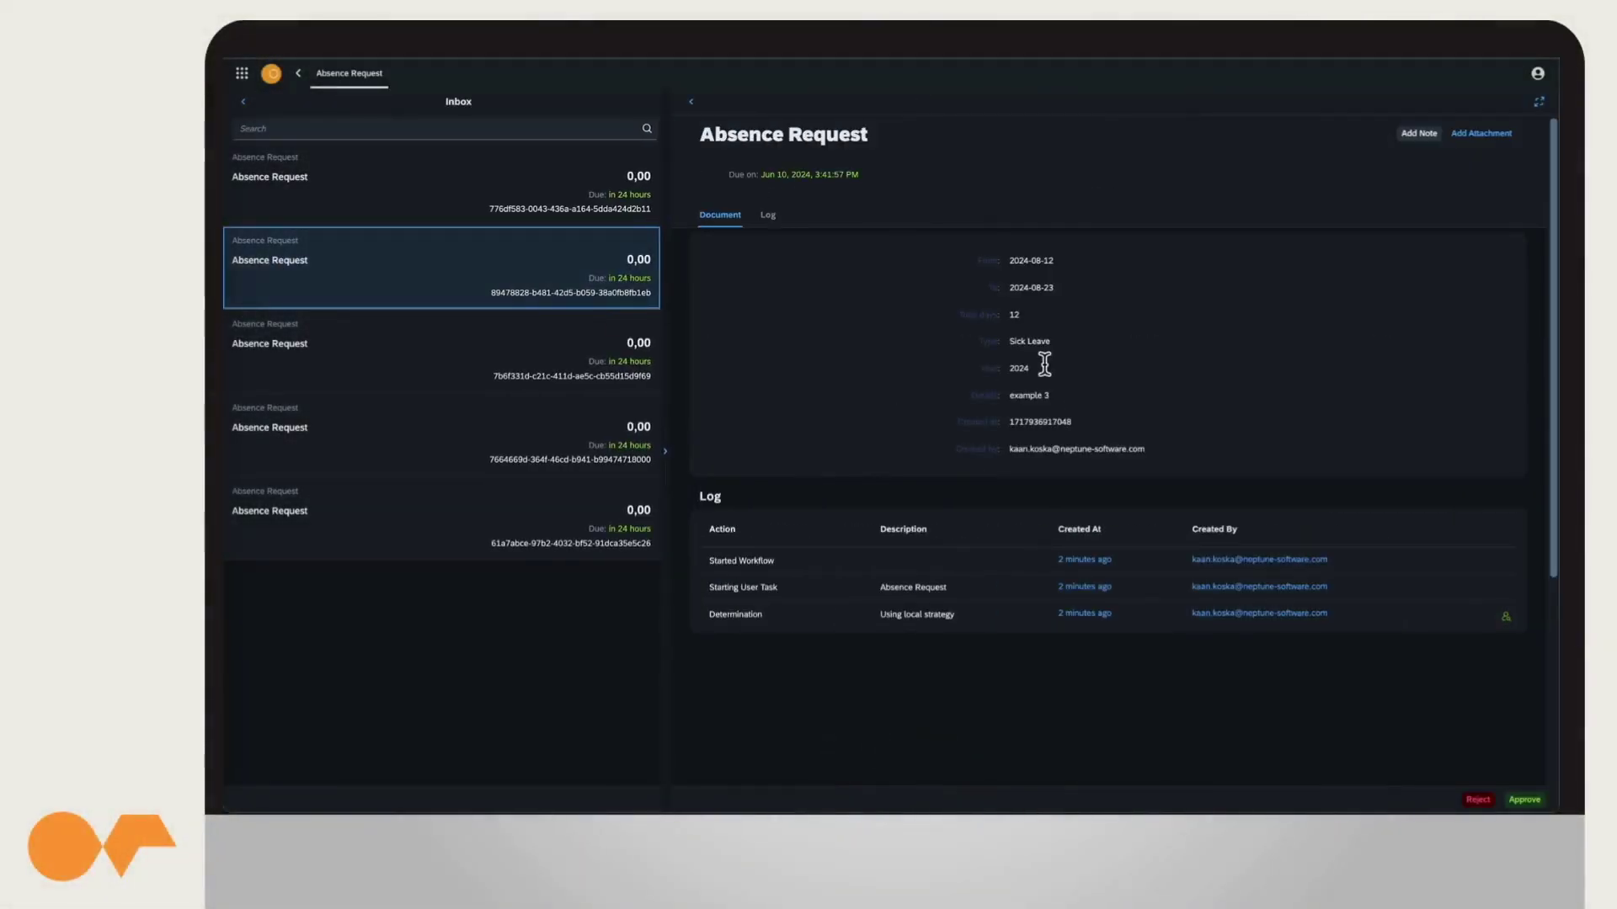
left_click(1525, 799)
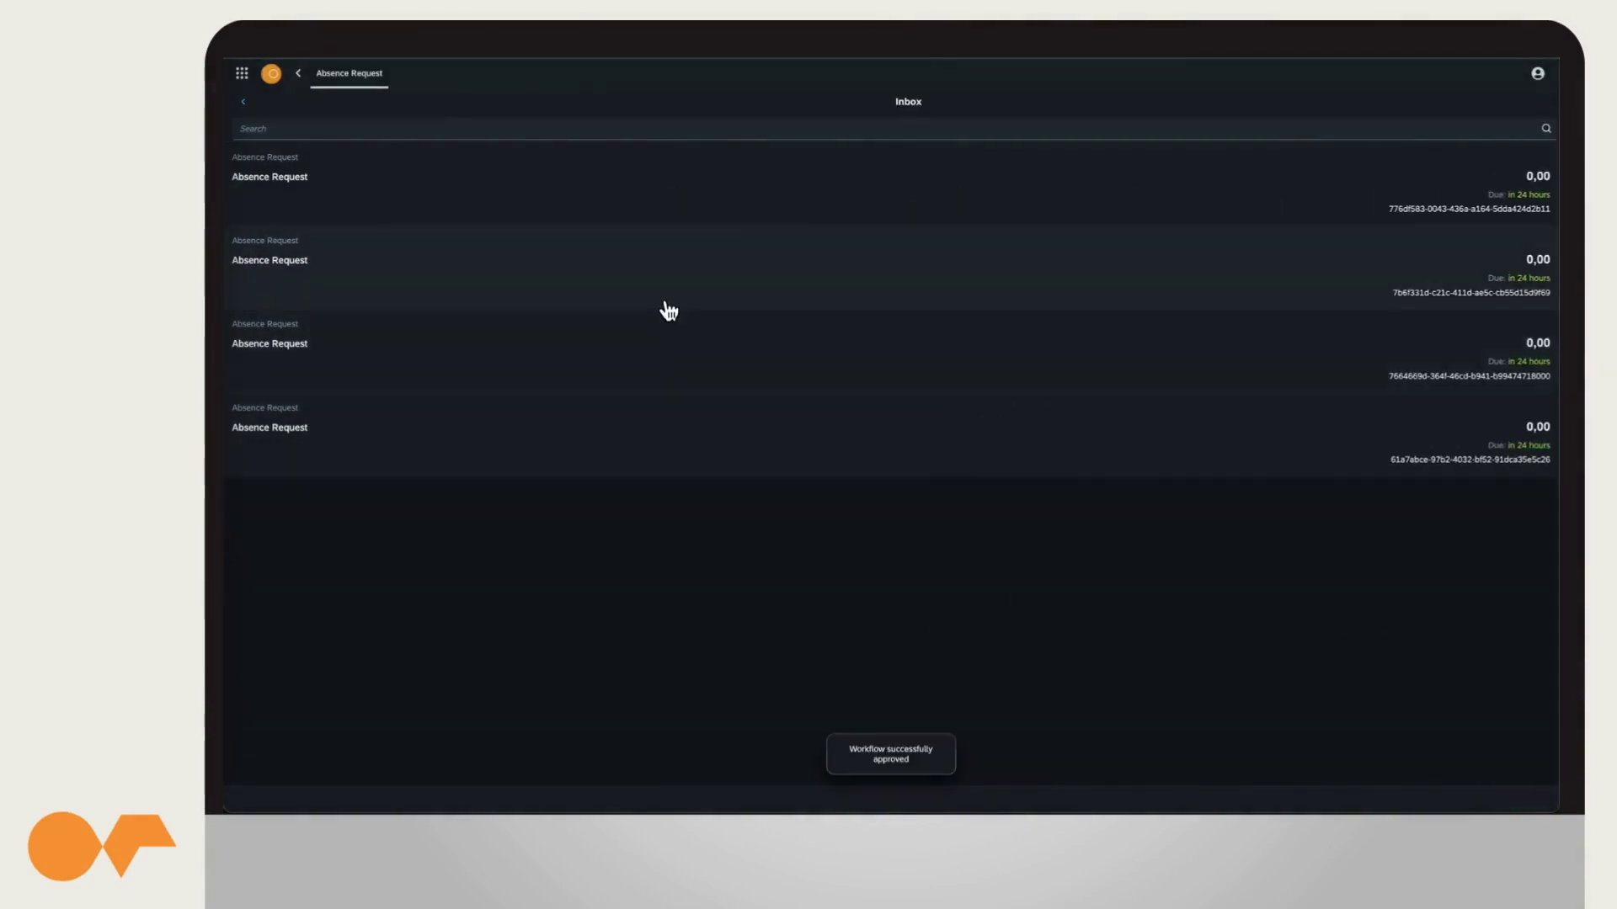
left_click(673, 309)
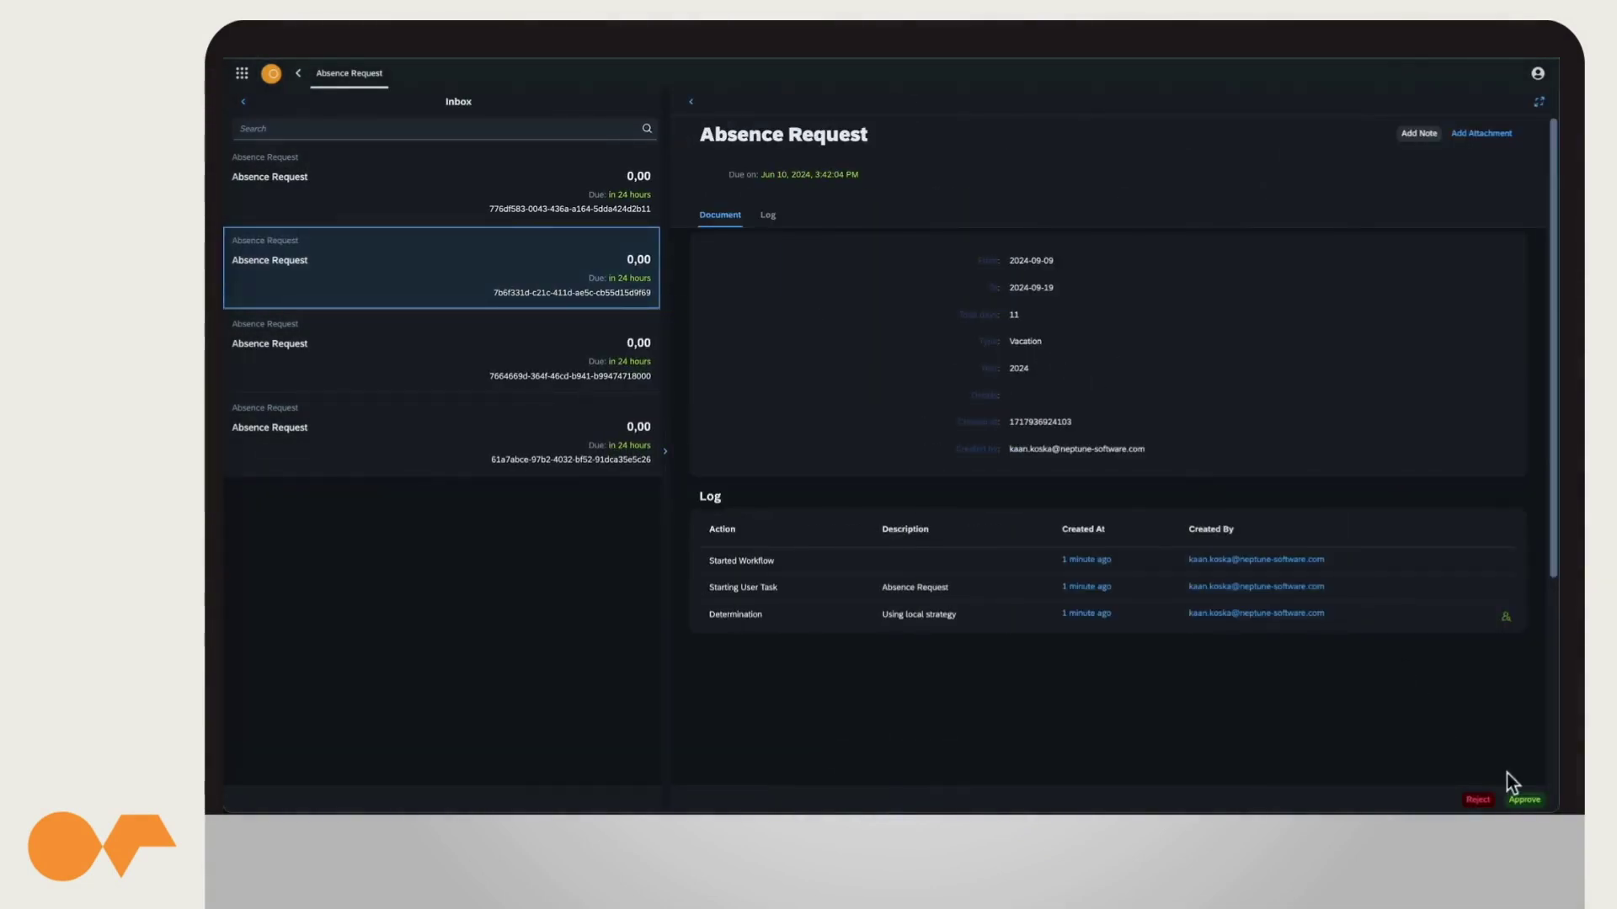
left_click(1524, 800)
left_click(797, 316)
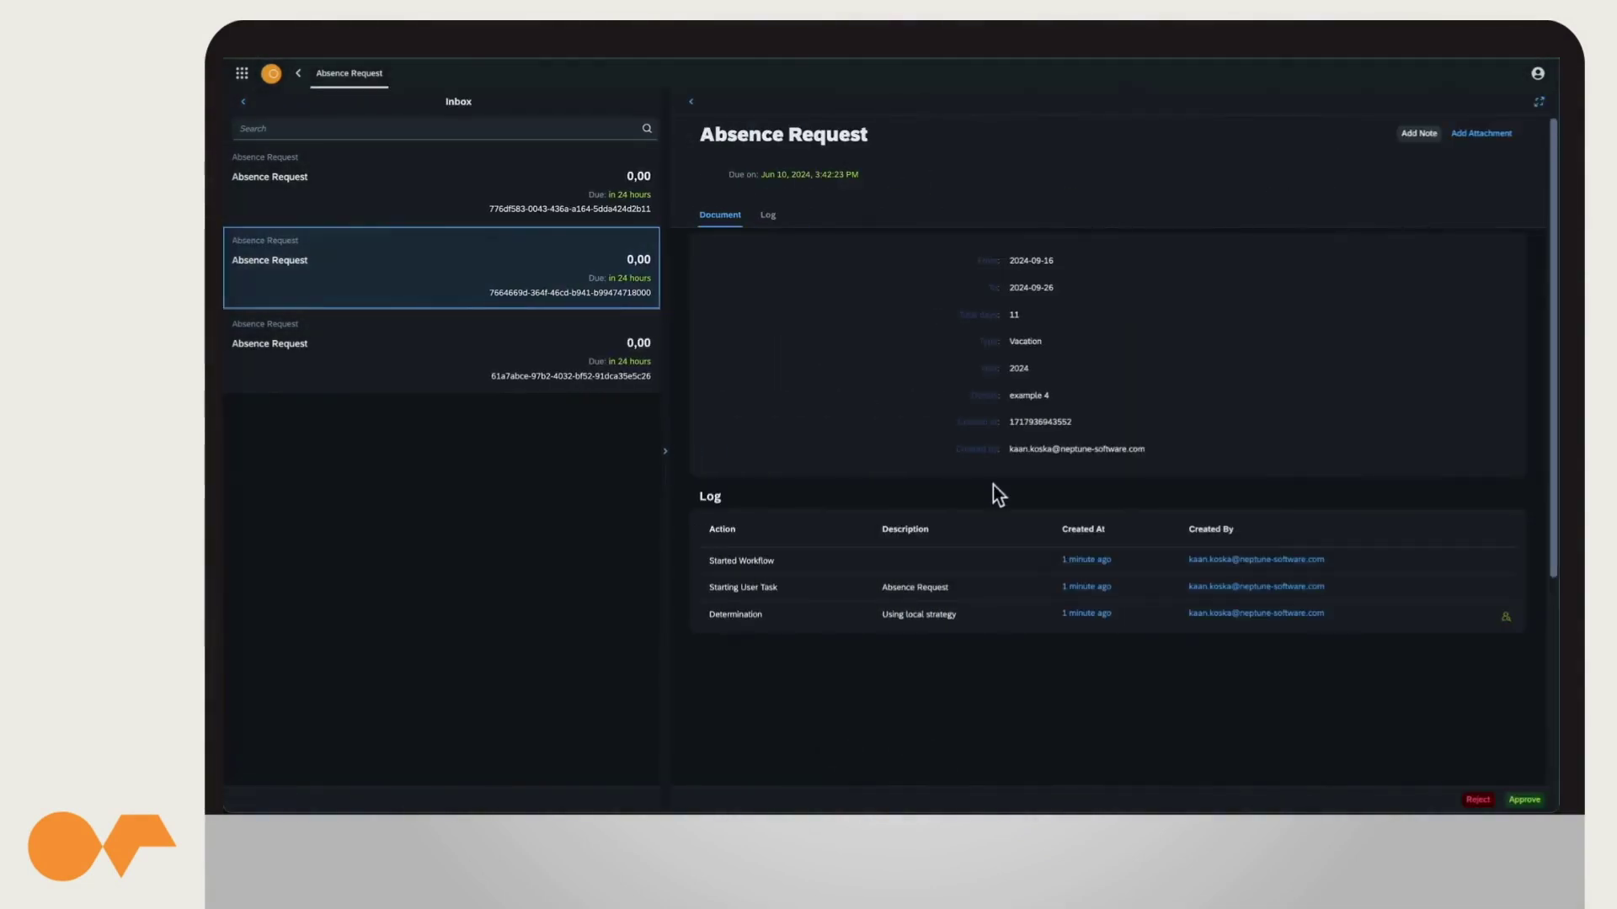
Reject the 16–26 September Vacation request with a rejection note
left_click(1479, 799)
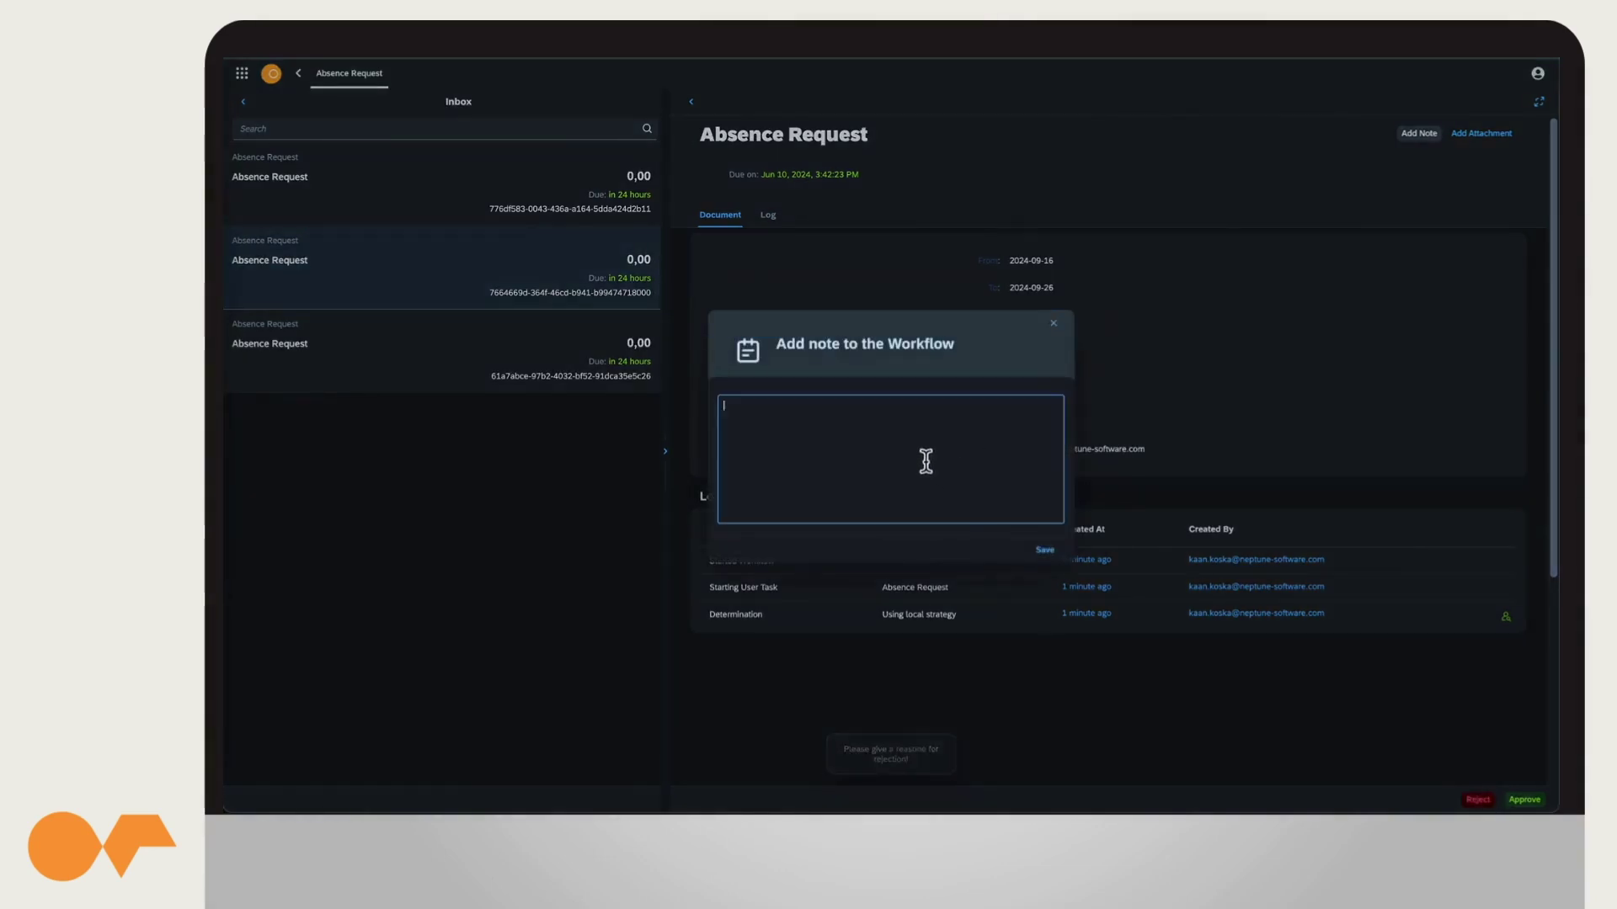
type("rejected")
left_click(1045, 551)
left_click(1481, 802)
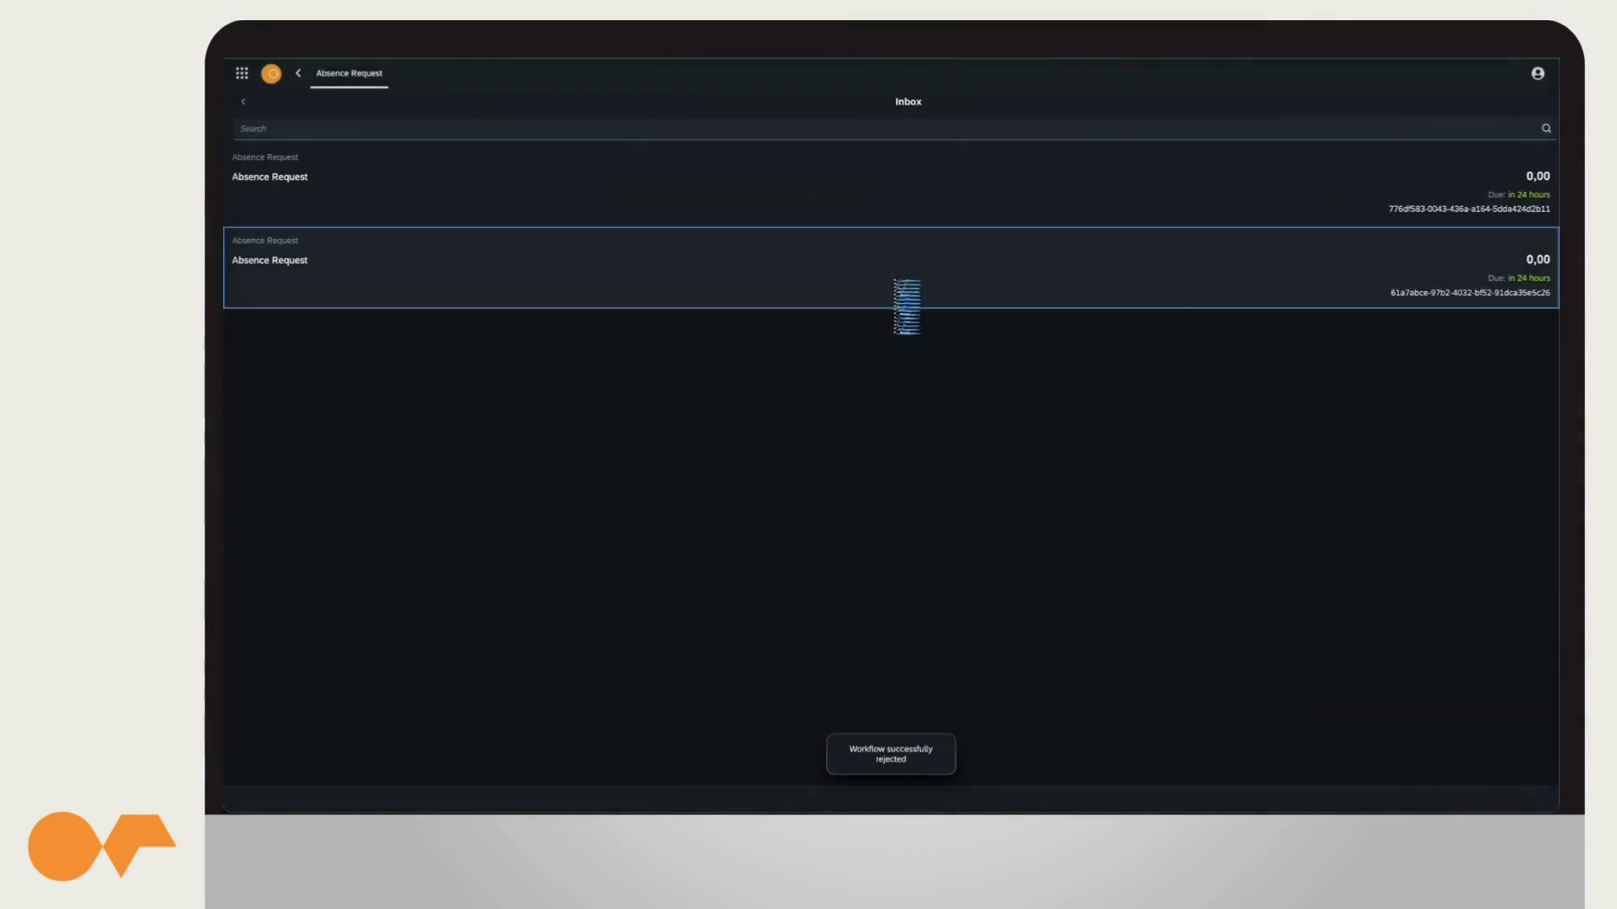
Approve the October Vacation request
left_click(899, 293)
left_click(1524, 800)
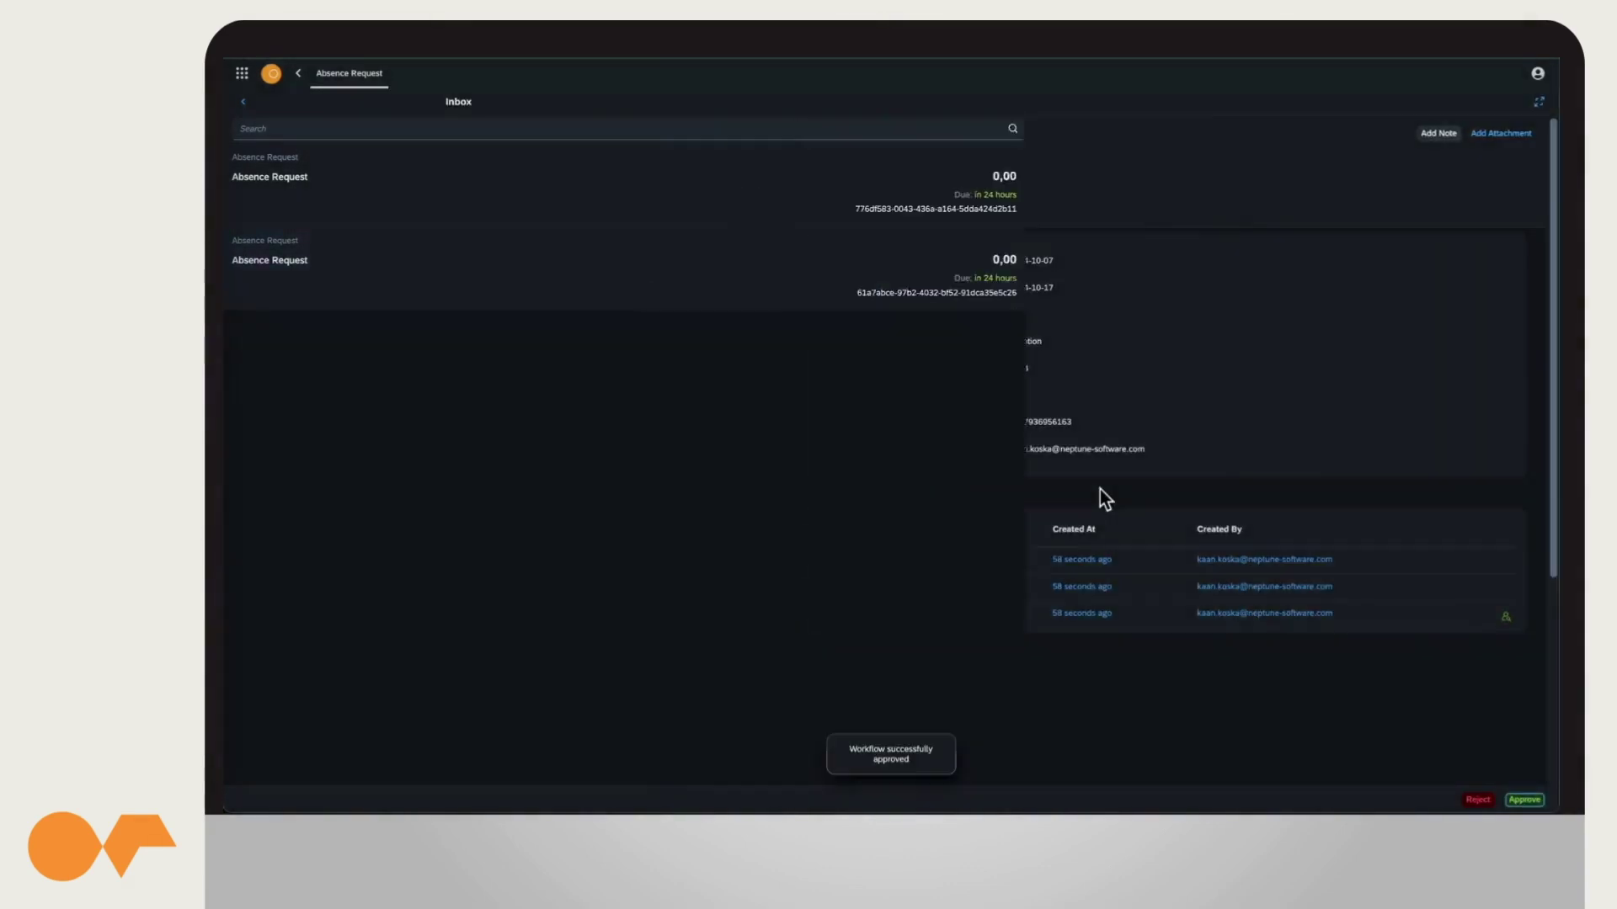
left_click(298, 73)
Review the dashboard's 45 absence days, including 11 national holidays, and try deleting the rejected September request
left_click(585, 151)
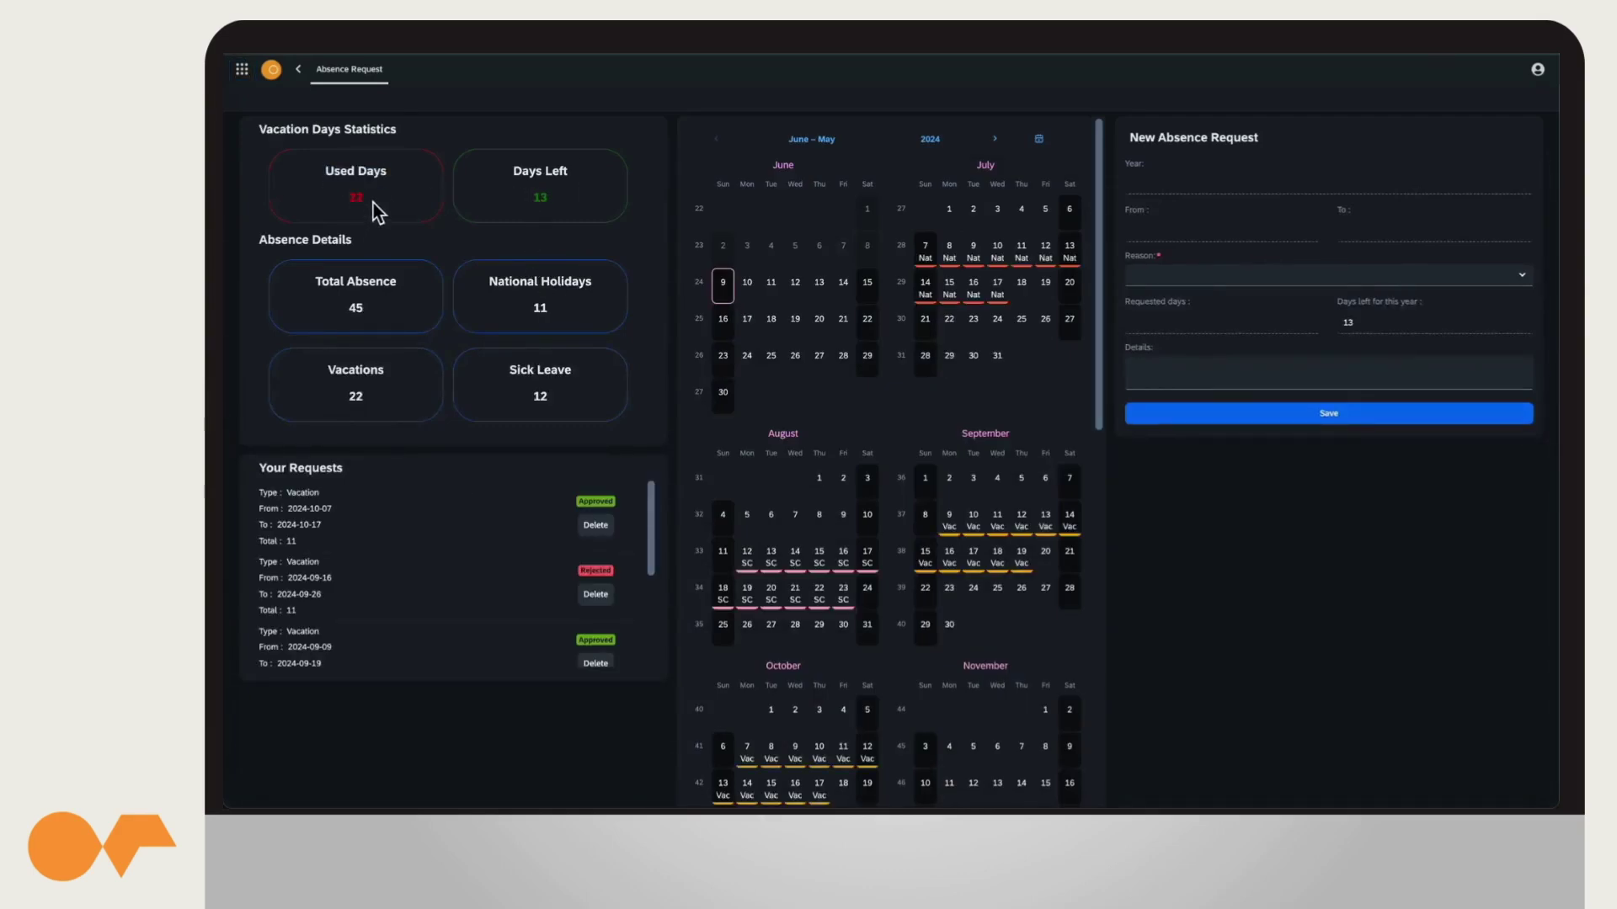
double_click(541, 309)
left_click(539, 396)
scroll(547, 535, "down", 1)
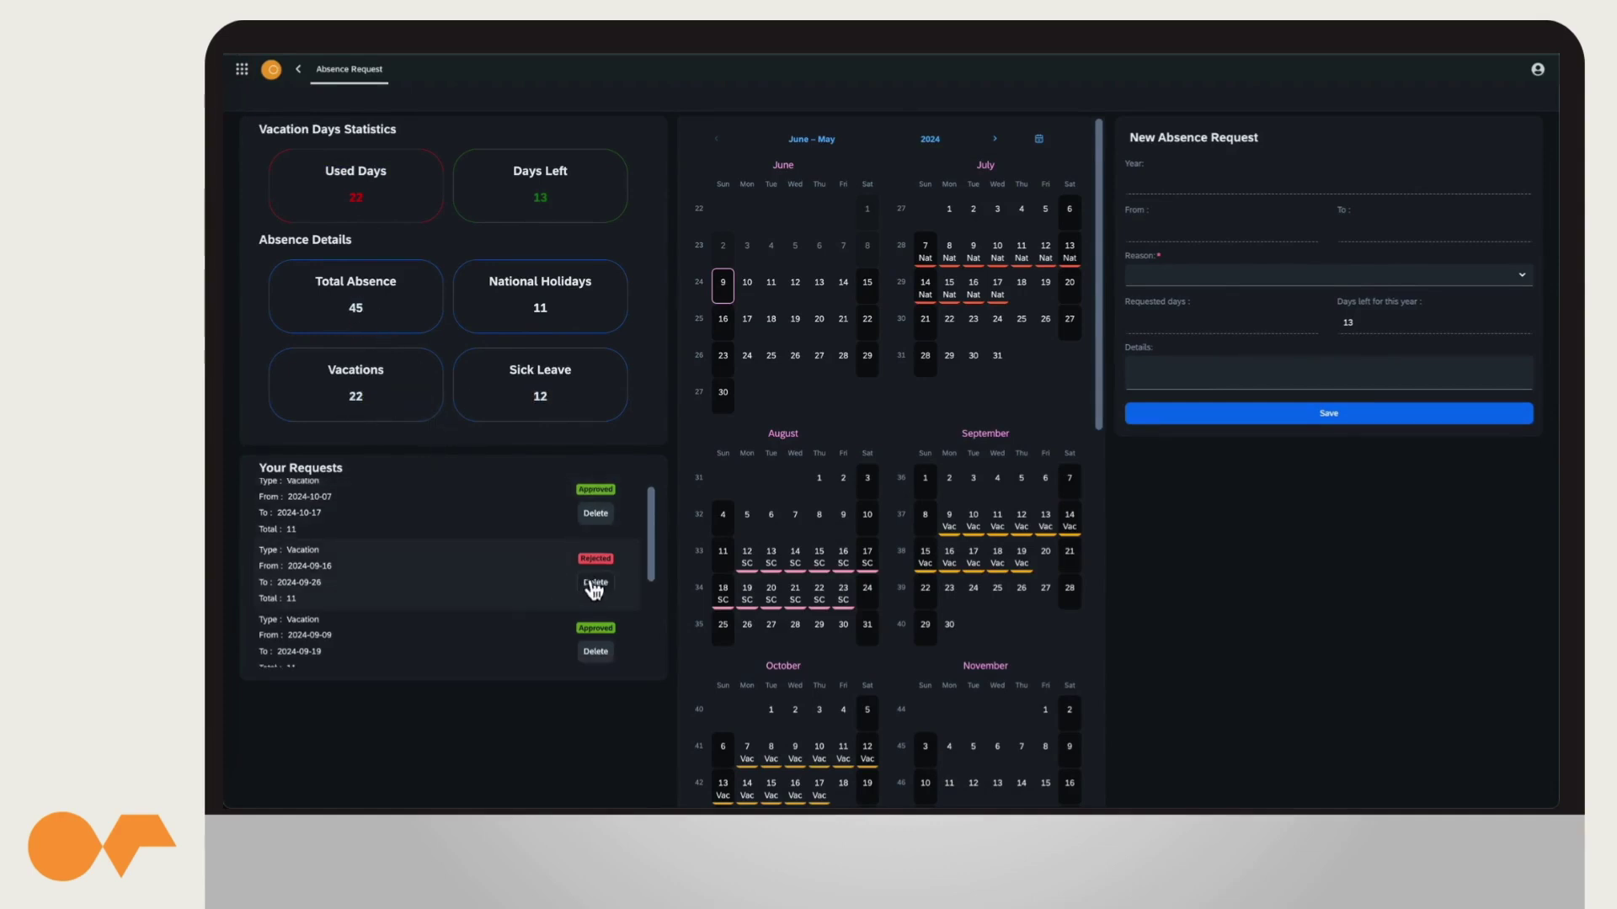
left_click(596, 513)
scroll(488, 574, "down", 2)
scroll(490, 575, "up", 3)
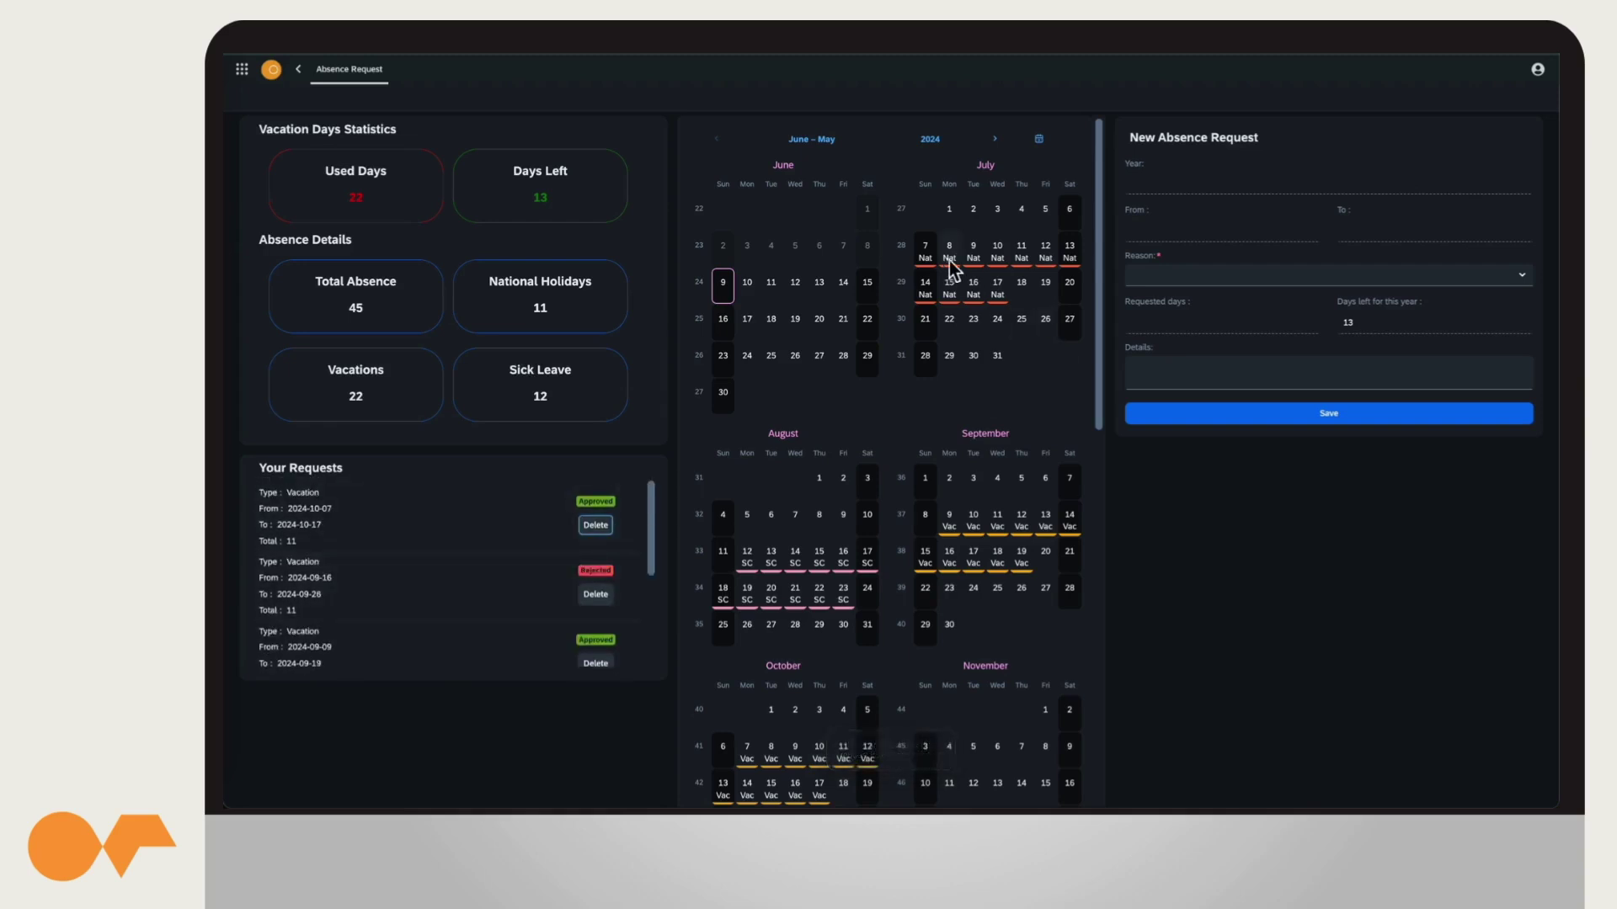